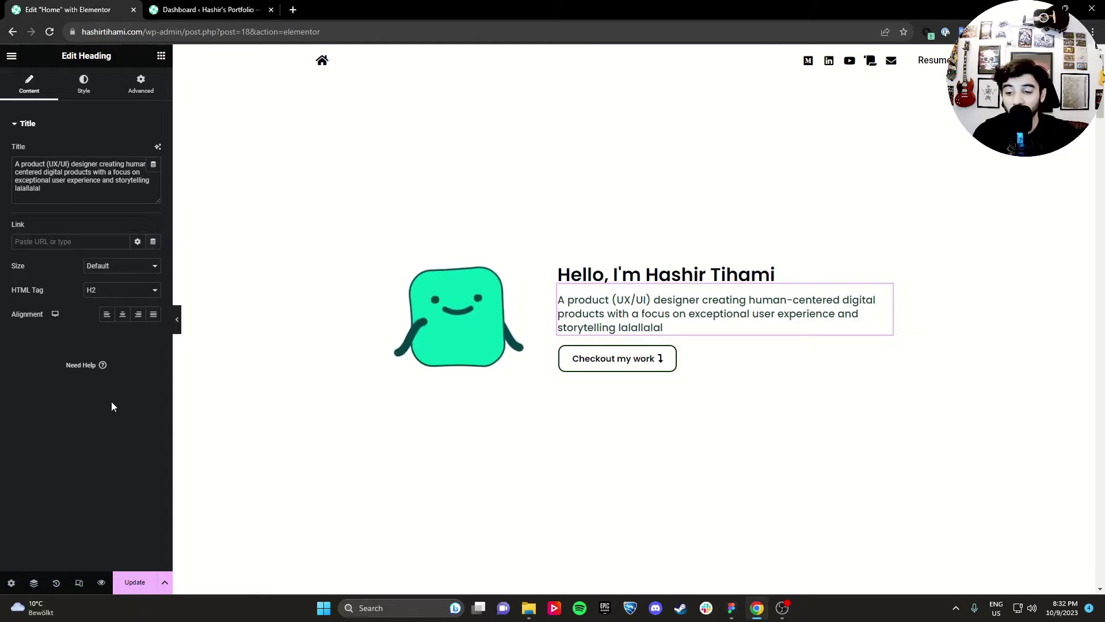
Step: Update the Home page after appending filler text to its hero subtitle
click(136, 582)
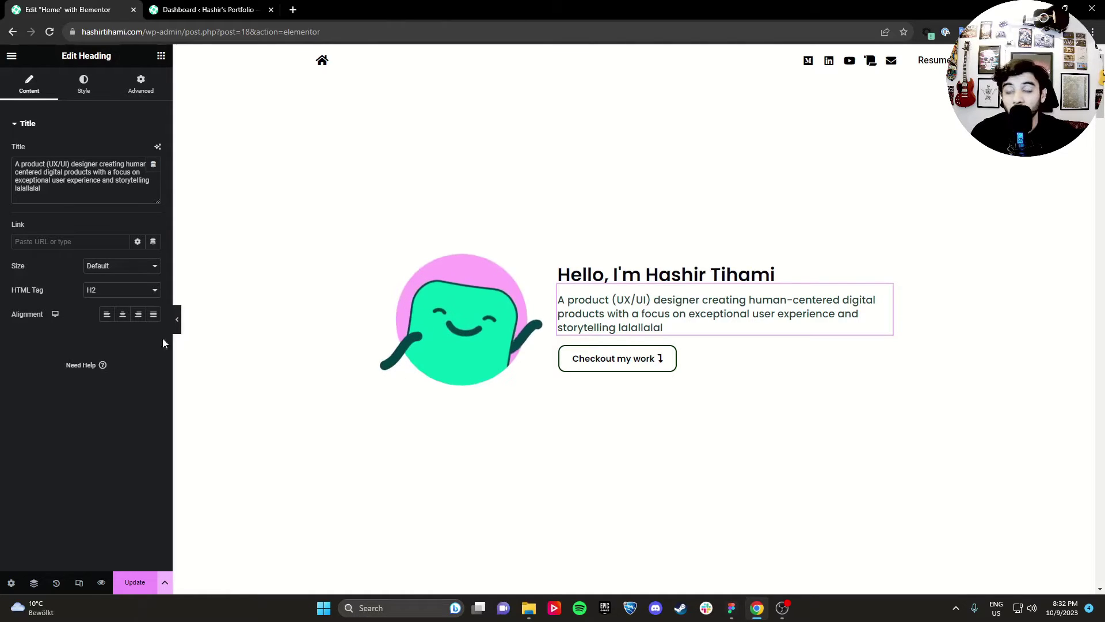
Step: Check that the WP Duplicate Page plugin is installed and active via Plugins and Add New searches
click(199, 7)
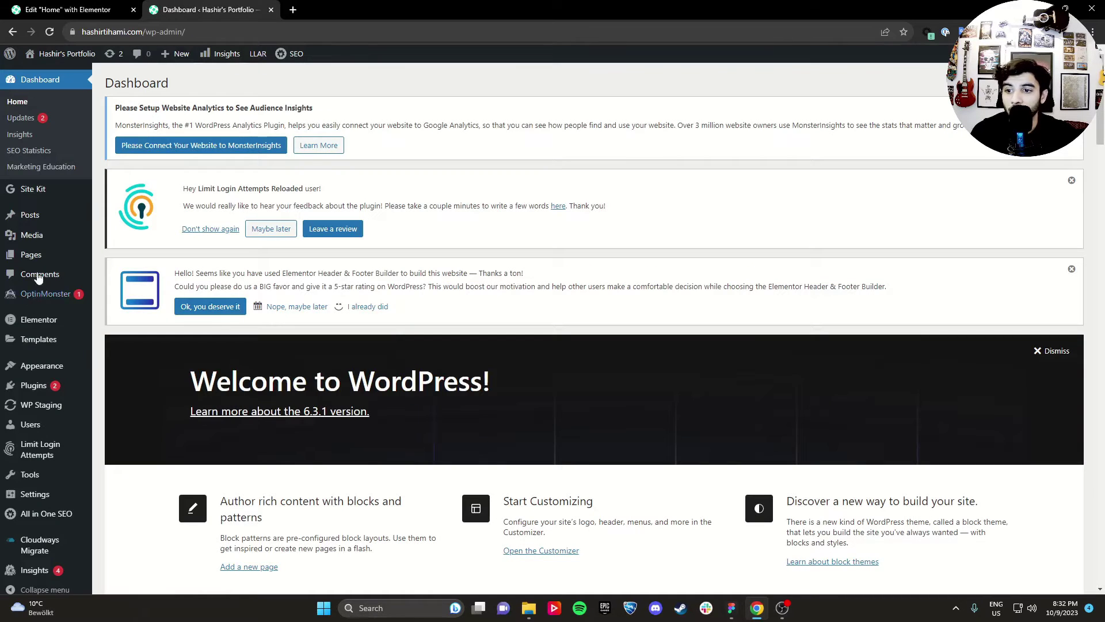
click(33, 385)
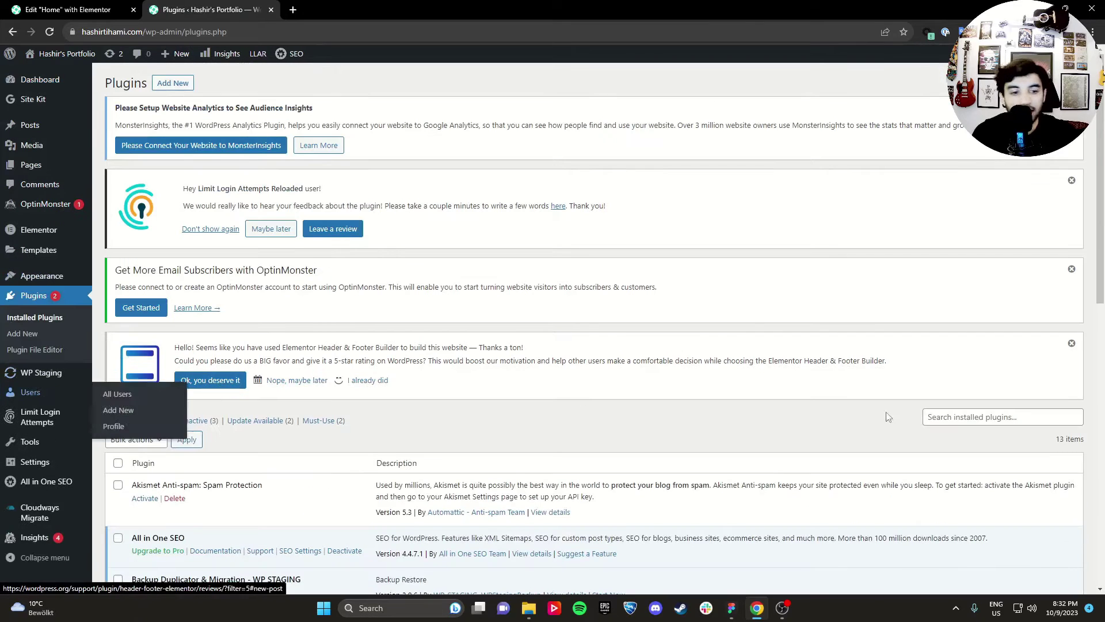
click(939, 418)
text(wp)
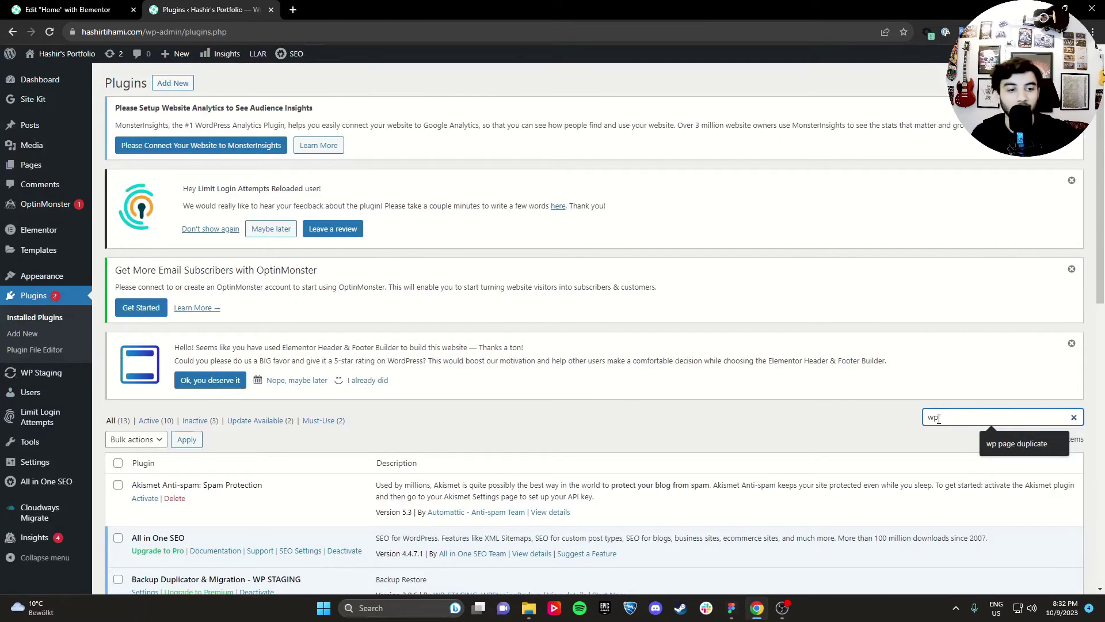
text( page duplic)
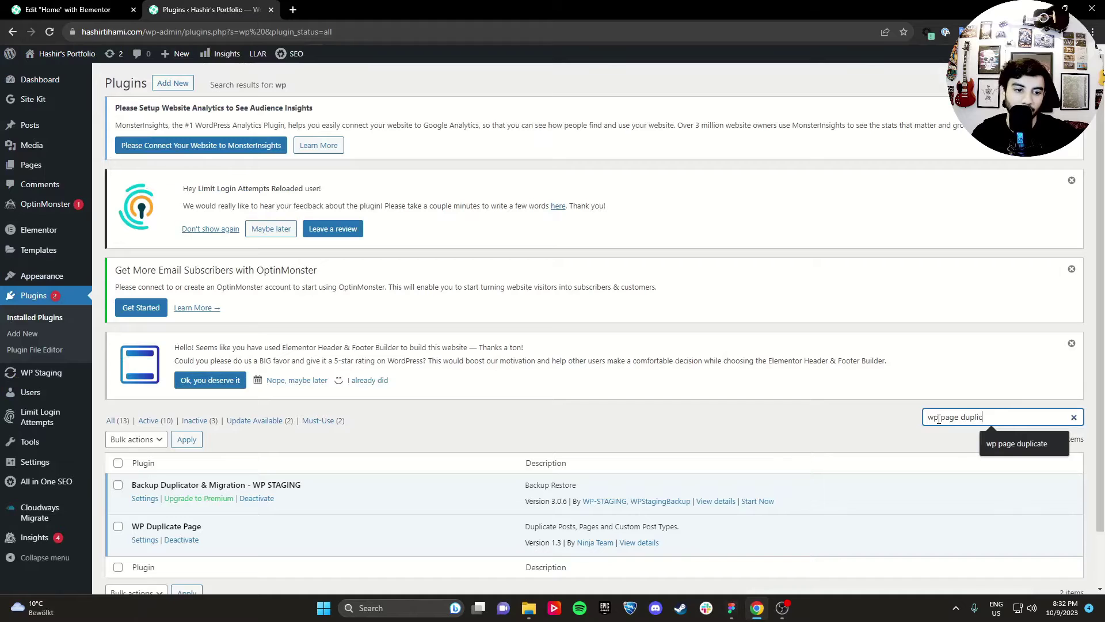
text(ate)
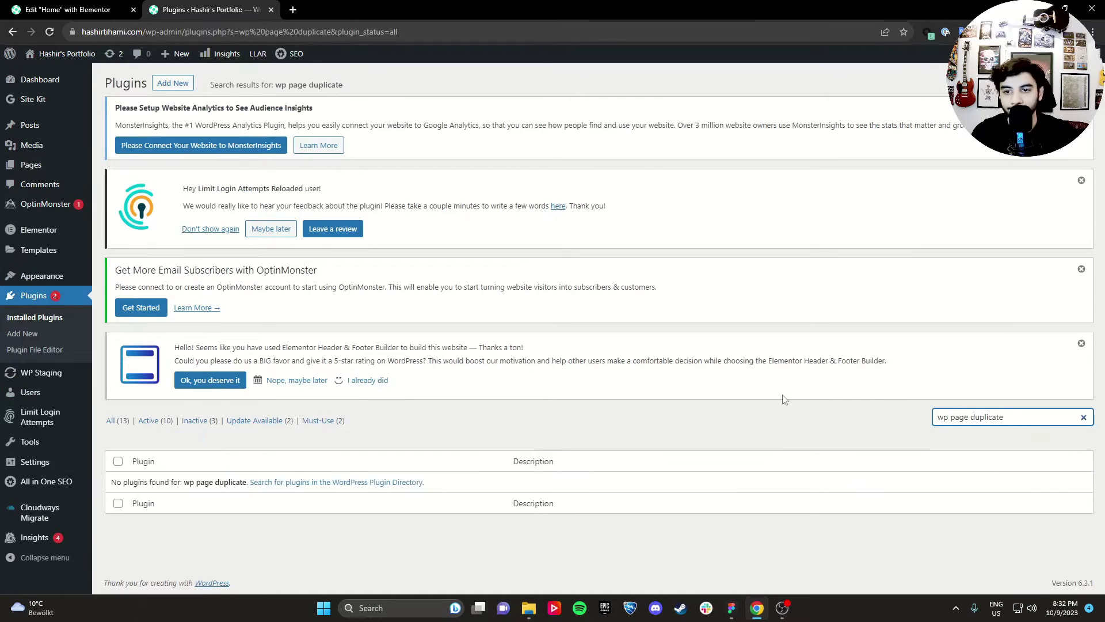
click(173, 84)
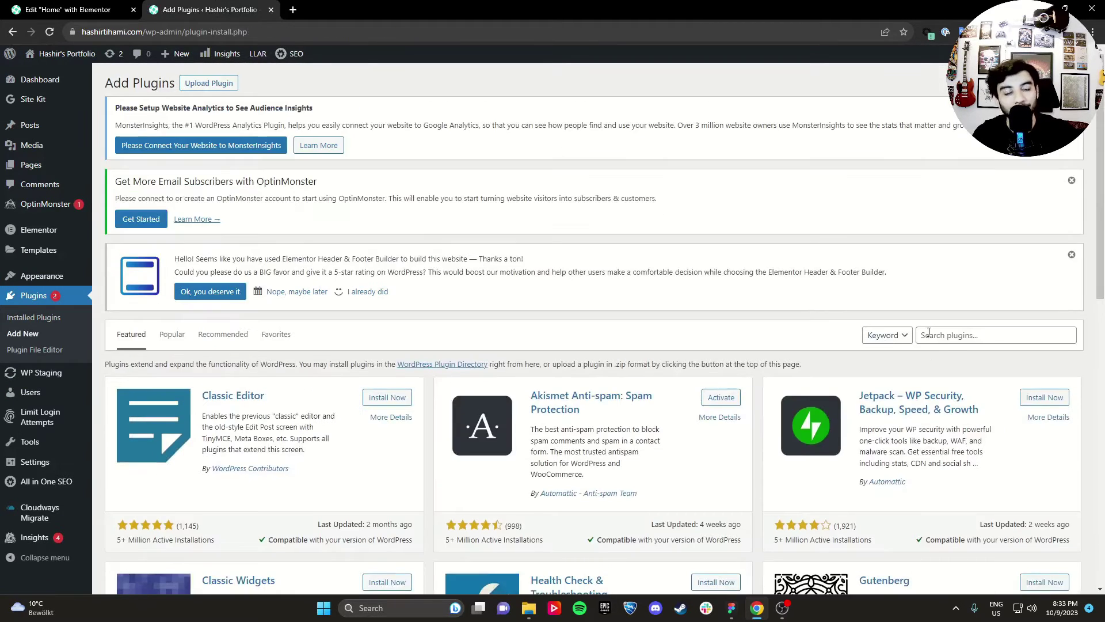
click(959, 337)
text(wp page dup)
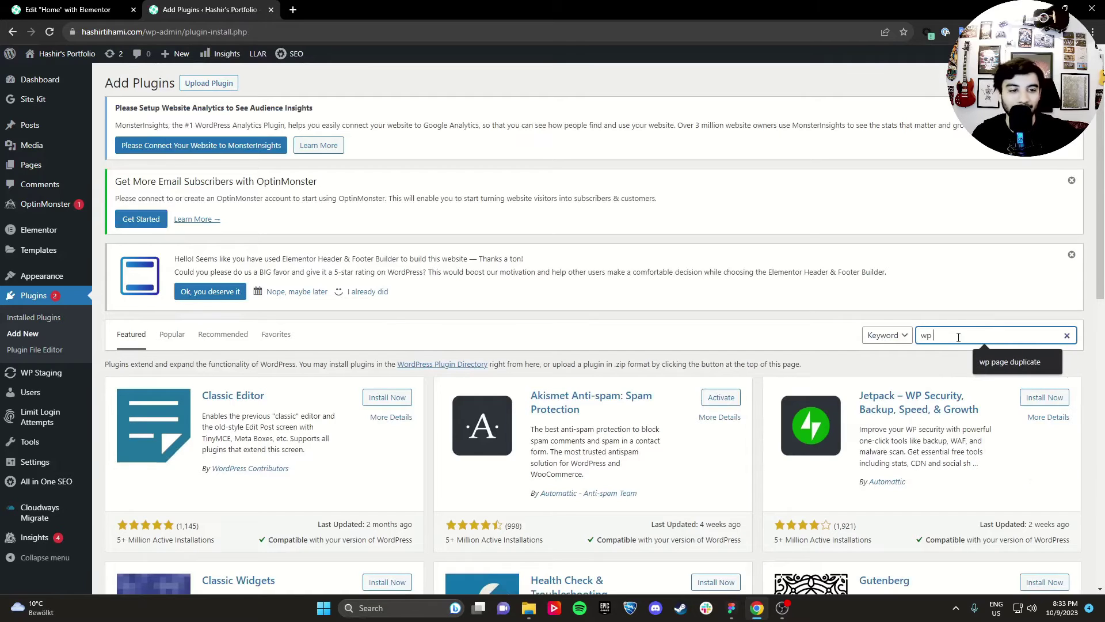
text(licate)
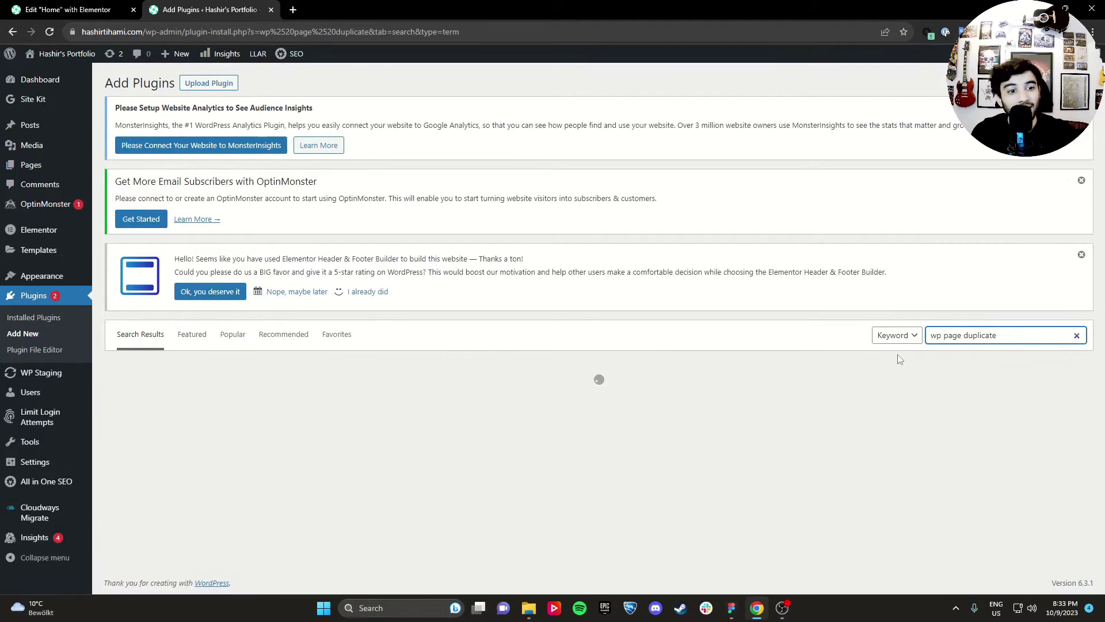
scroll(969, 357, down, 2)
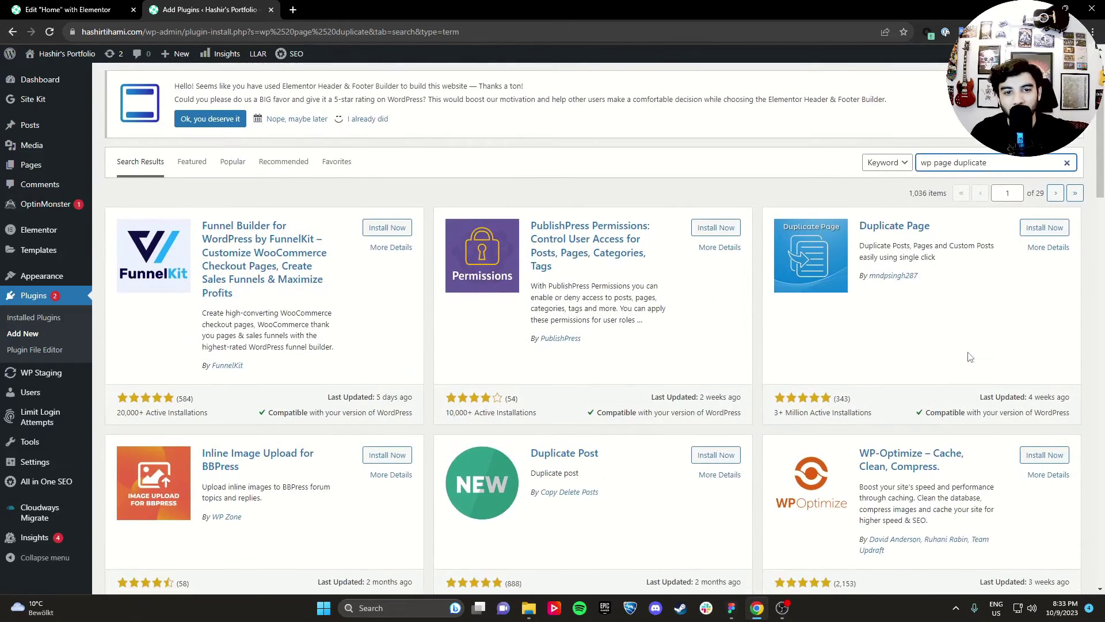
scroll(969, 357, down, 2)
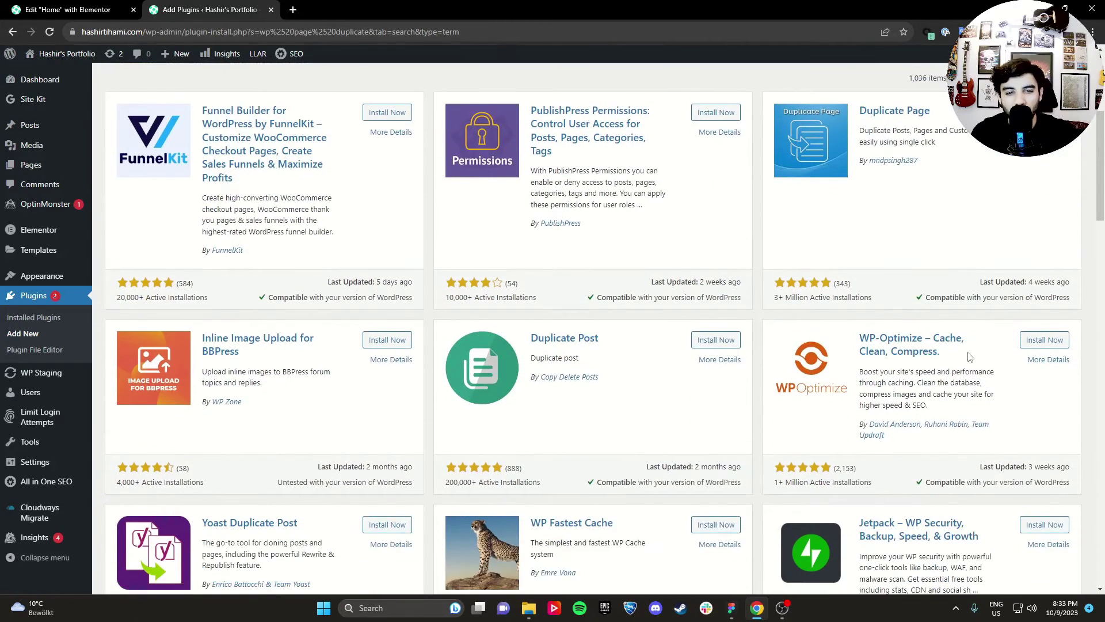
scroll(969, 356, down, 2)
scroll(969, 363, down, 2)
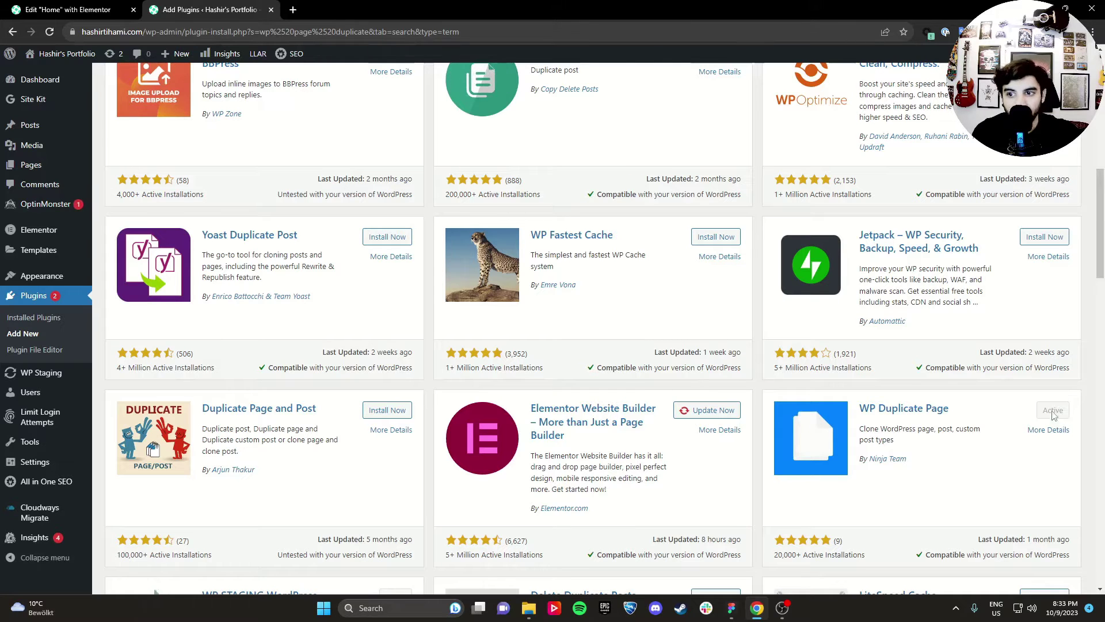
scroll(34, 164, down, 1)
Step: Go to the Pages list showing the Home page
click(35, 176)
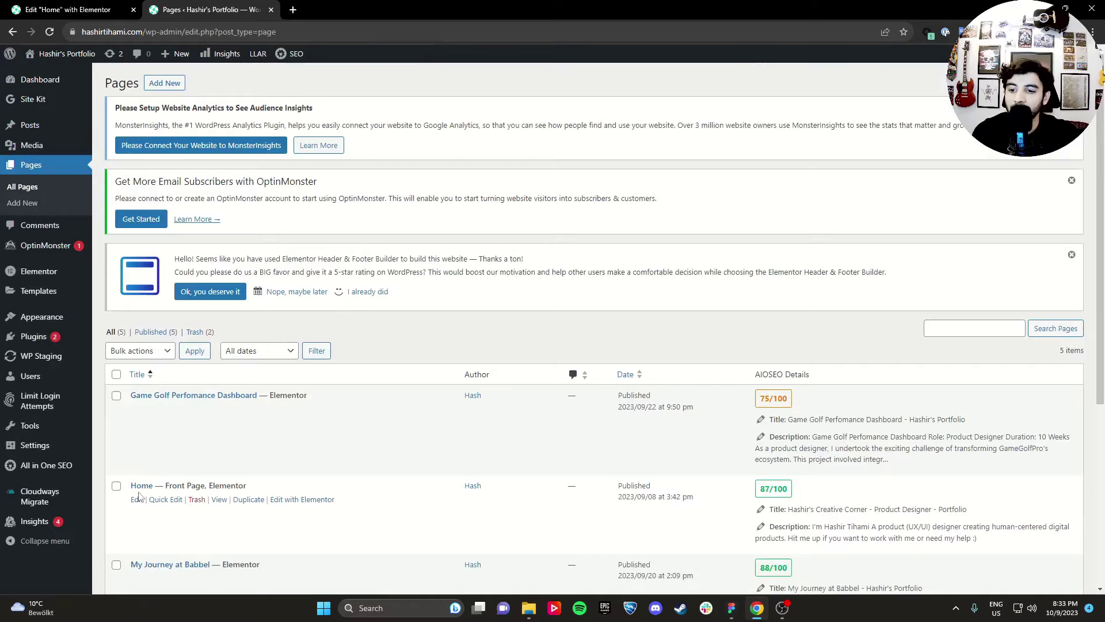
mouse_move(188, 486)
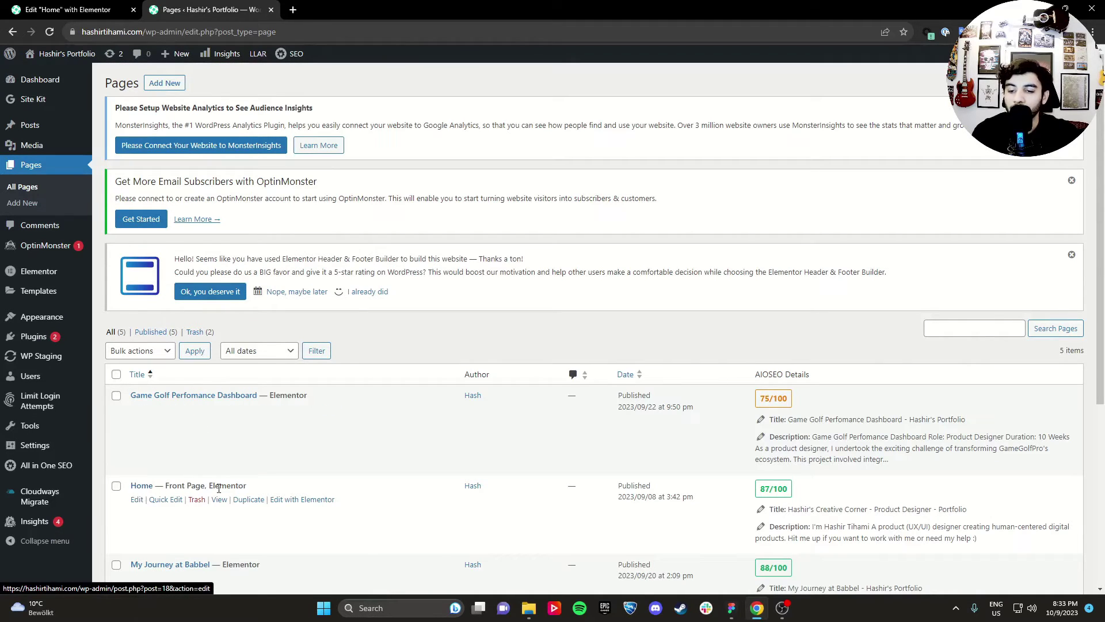
Step: Duplicate the Home page as a draft and open the copy in Elementor
click(248, 501)
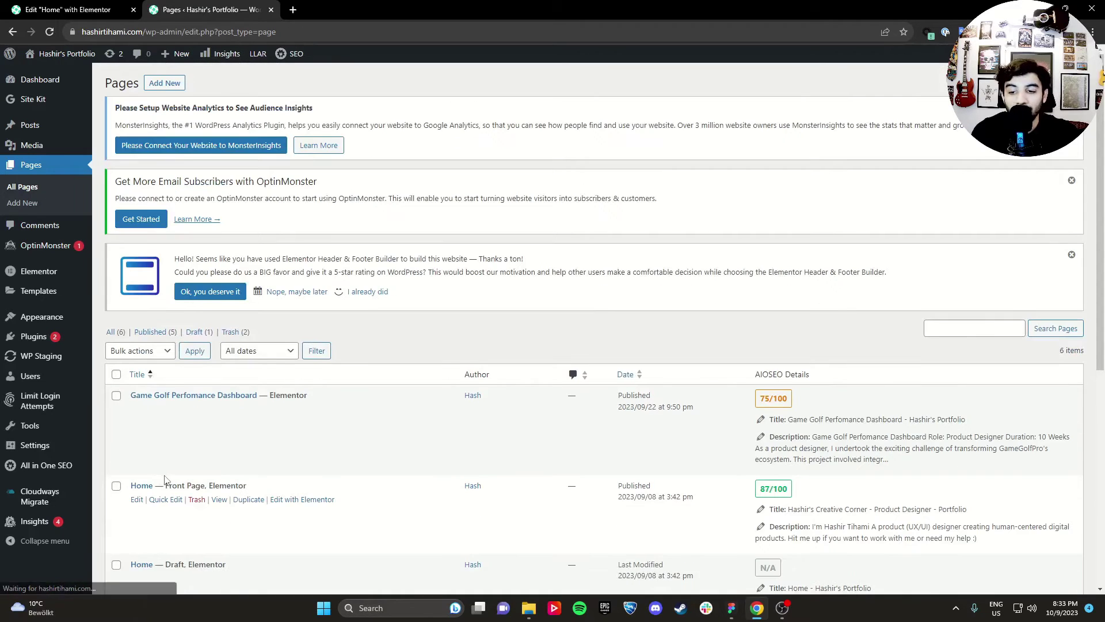
scroll(253, 485, down, 1)
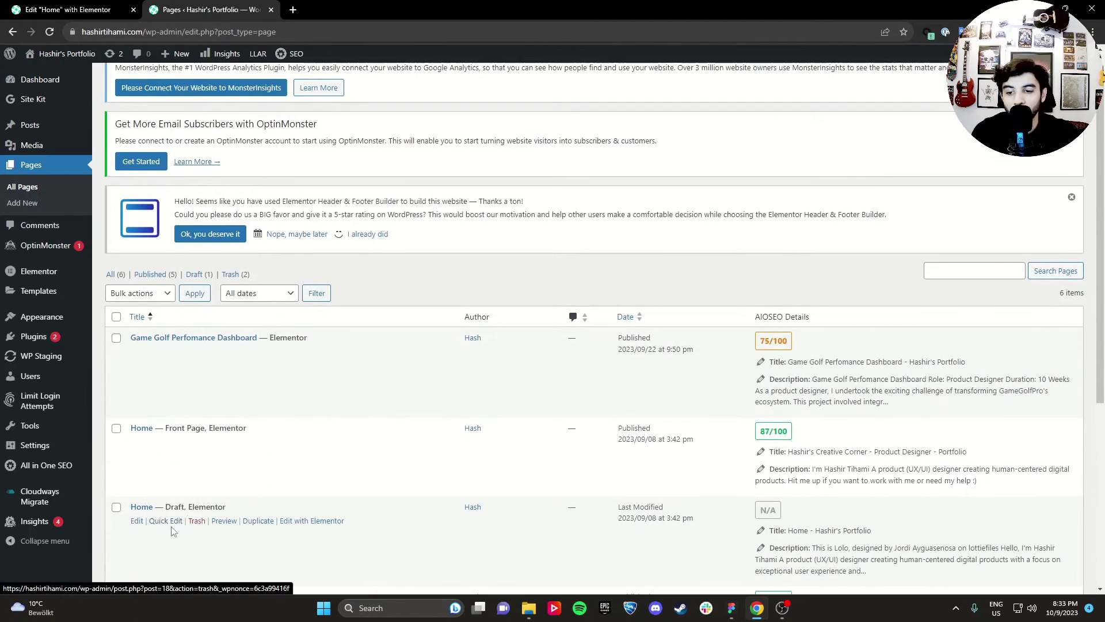
scroll(151, 465, down, 1)
click(318, 467)
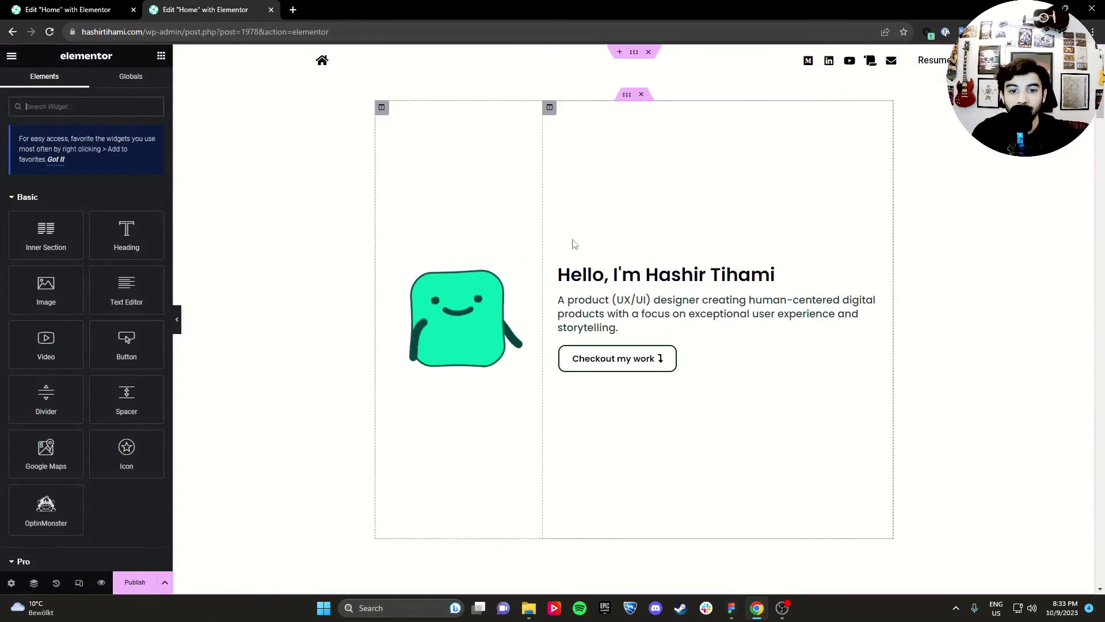
Step: Append 'lalala' to the duplicated page's subtitle and publish the page
click(633, 330)
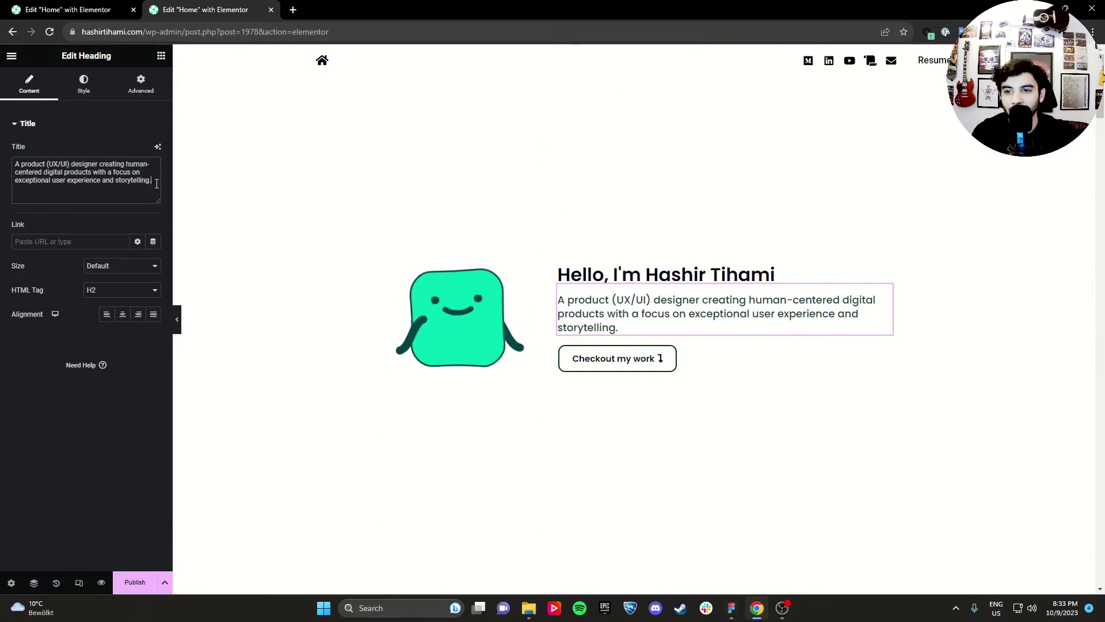
text(I)
text(lalala)
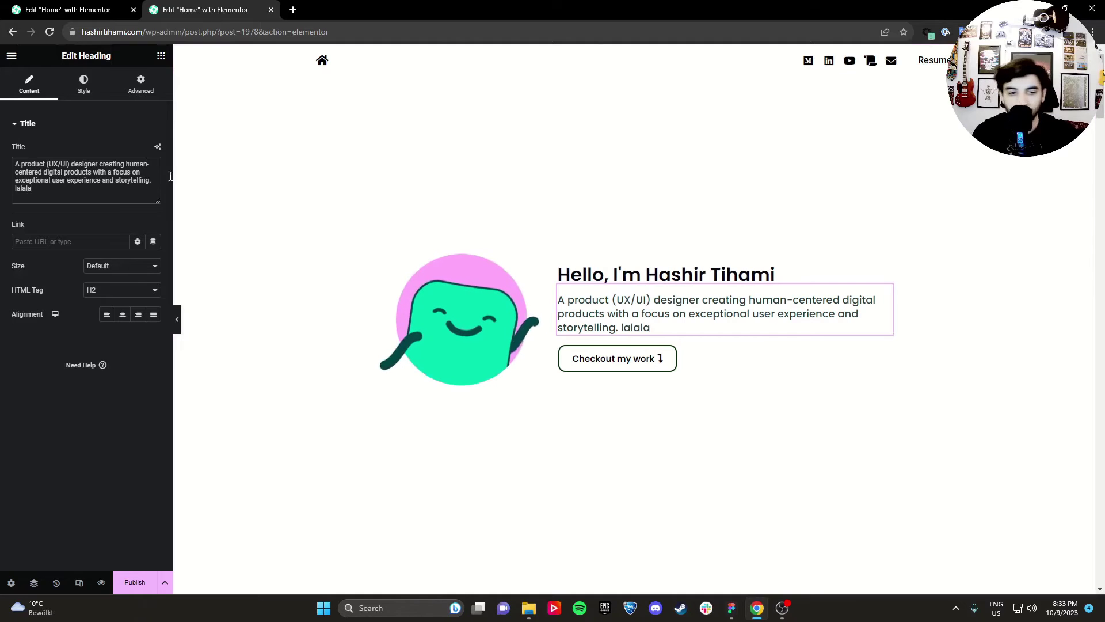
click(133, 582)
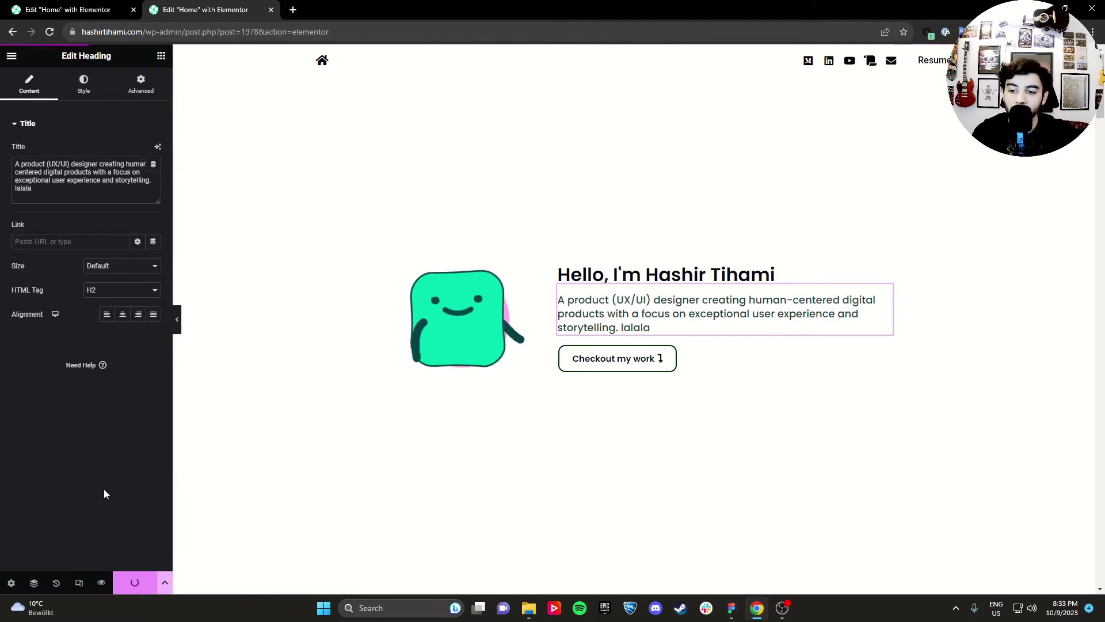